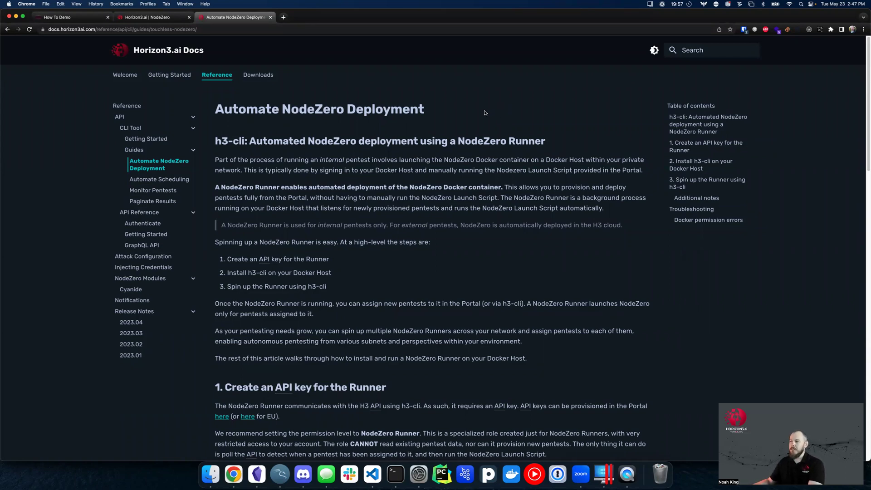
Step: Review the deployment guide's web address and its 'Create an API key for the Runner' step
{"action": "scroll", "coordinate": [484, 112], "scroll_direction": "down", "scroll_amount": 1}
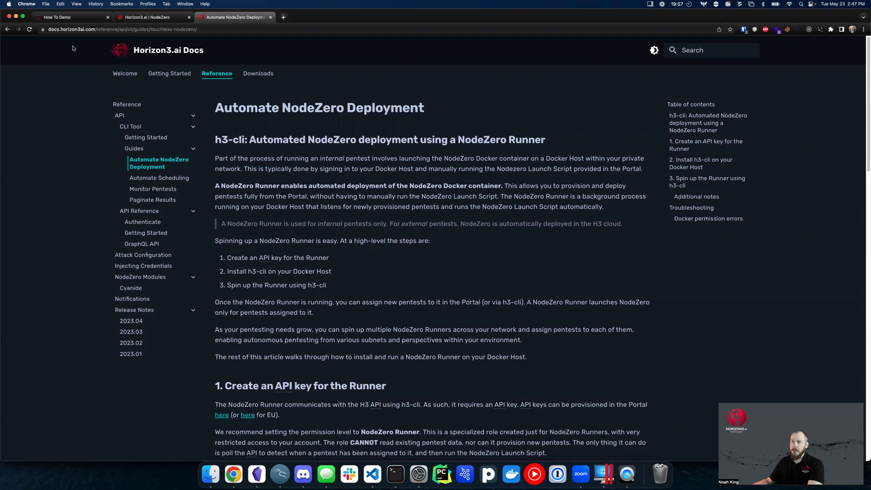
{"action": "left_click", "coordinate": [64, 30]}
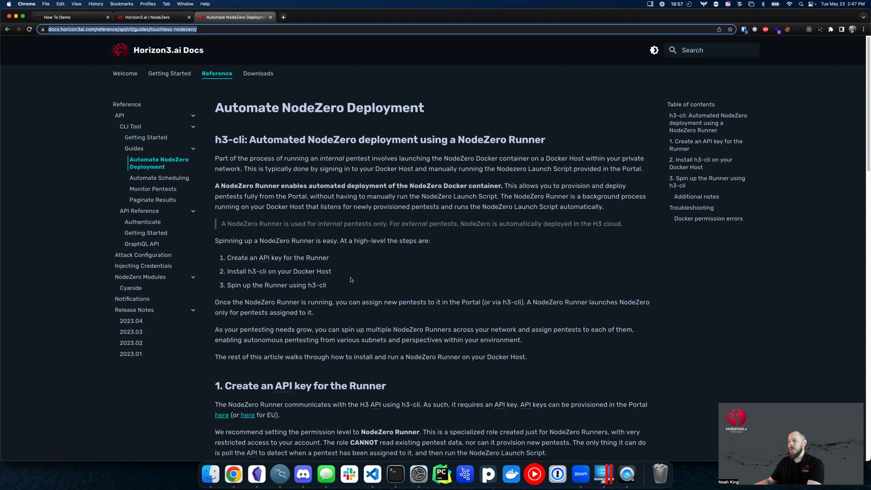
{"action": "left_click", "coordinate": [335, 258]}
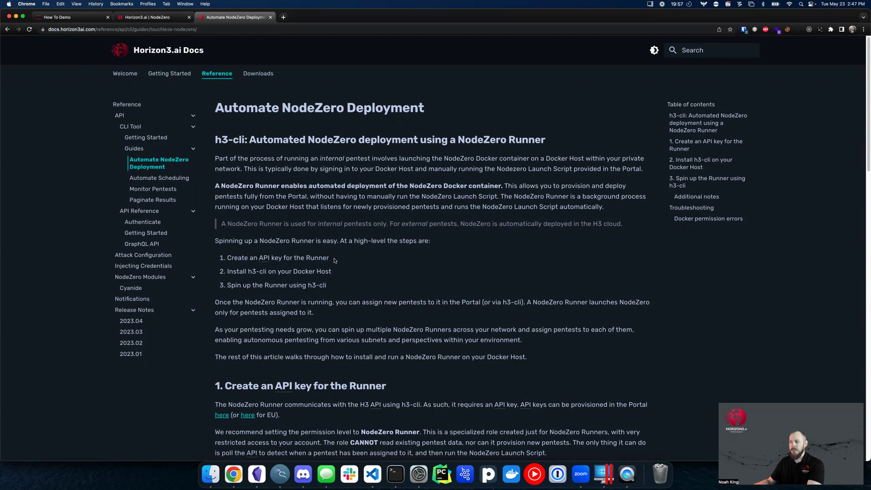
{"action": "left_click_drag", "start_coordinate": [334, 257], "coordinate": [225, 257]}
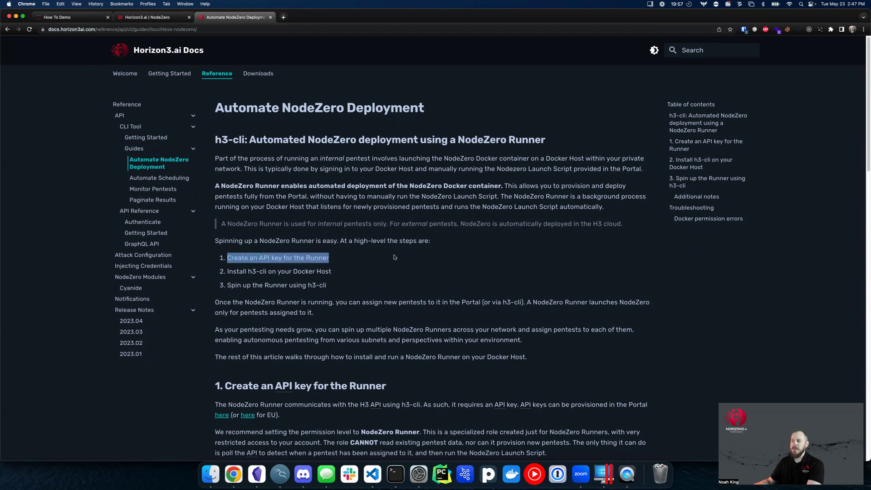
Step: Go to NodeZero's Account Settings page listing the existing API keys
{"action": "left_click", "coordinate": [176, 19]}
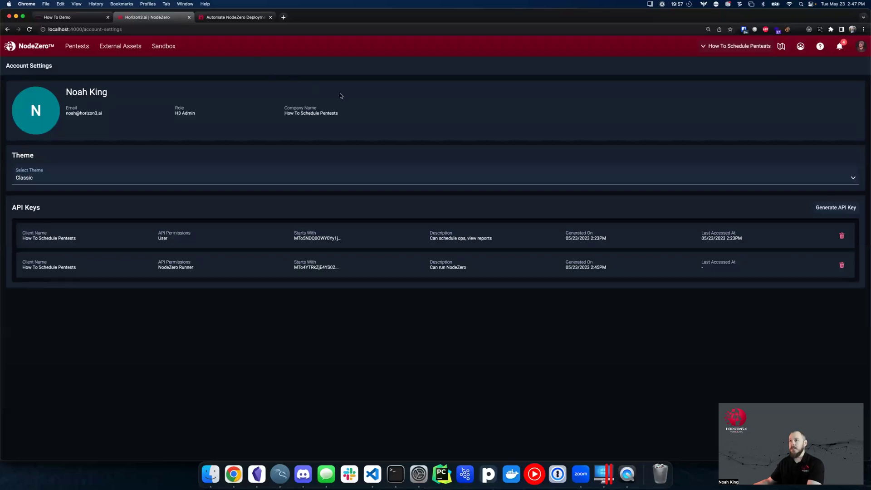
{"action": "left_click", "coordinate": [860, 46]}
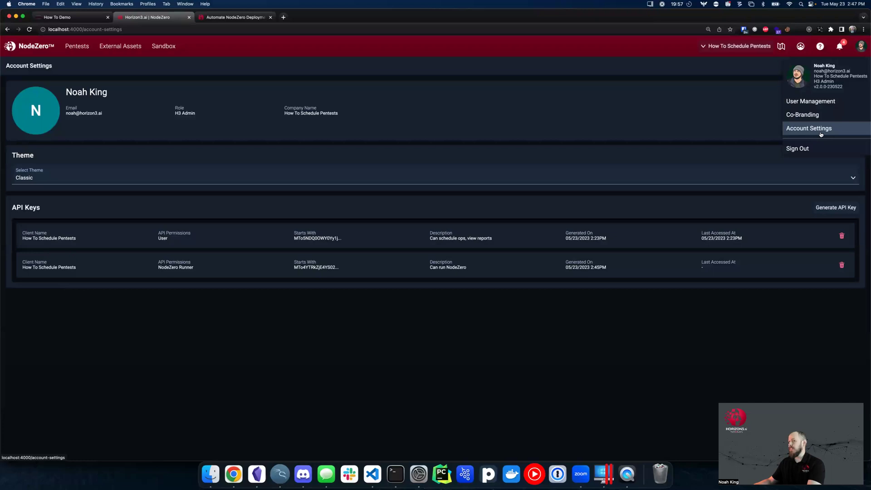
{"action": "left_click", "coordinate": [628, 192]}
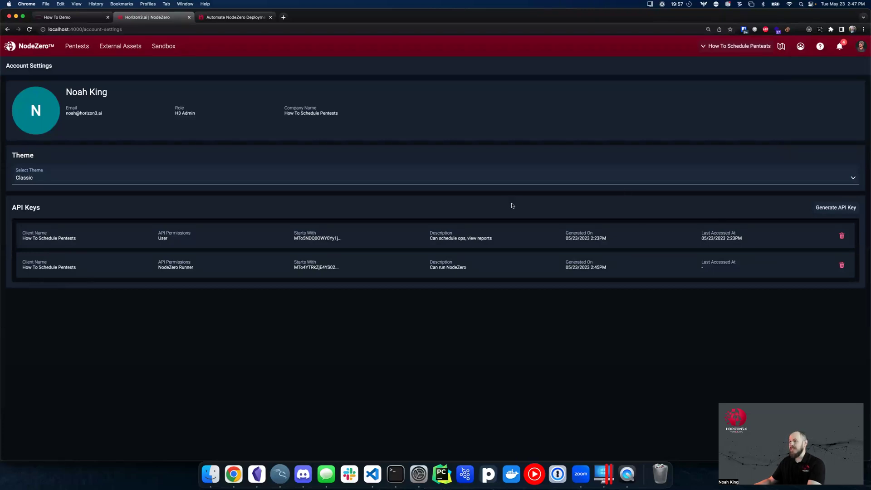
Step: Generate a new API key with the NodeZero Runner permission level
{"action": "left_click", "coordinate": [820, 211]}
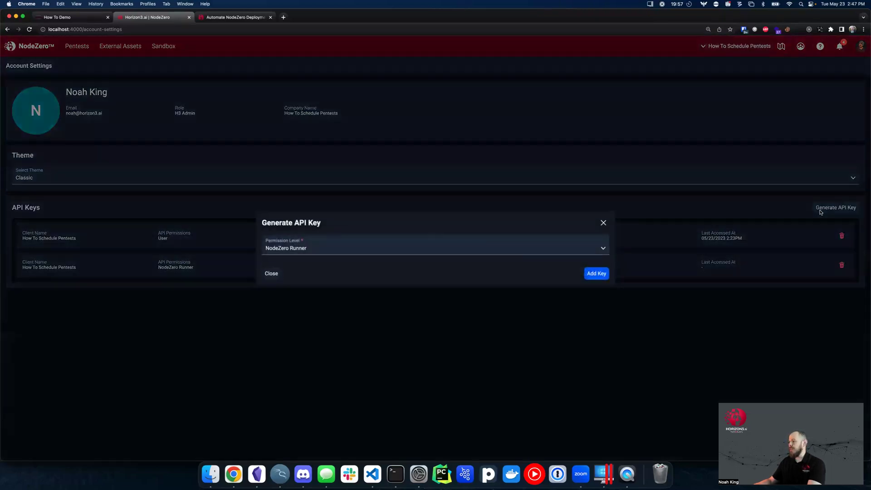
{"action": "left_click", "coordinate": [426, 250]}
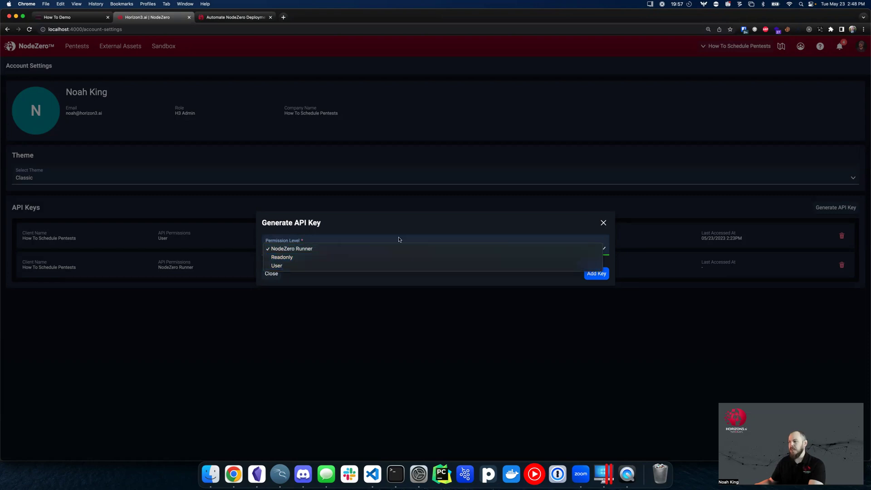
{"action": "left_click", "coordinate": [438, 225]}
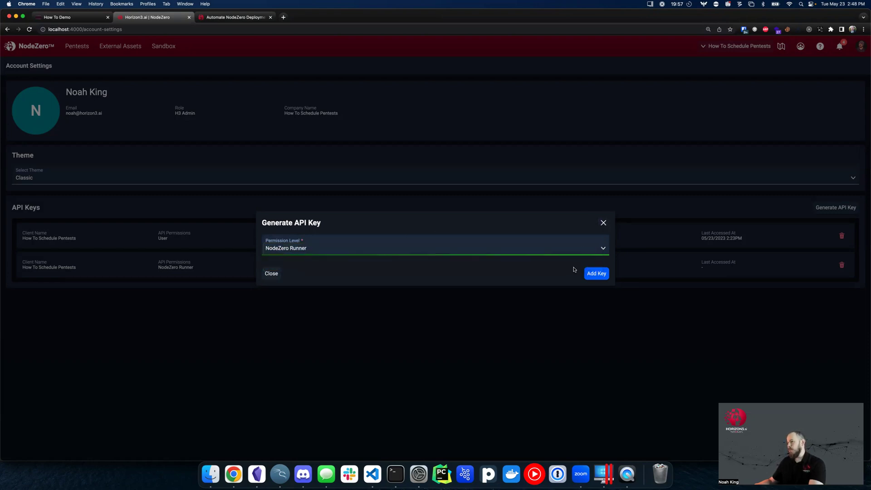
{"action": "left_click", "coordinate": [595, 274]}
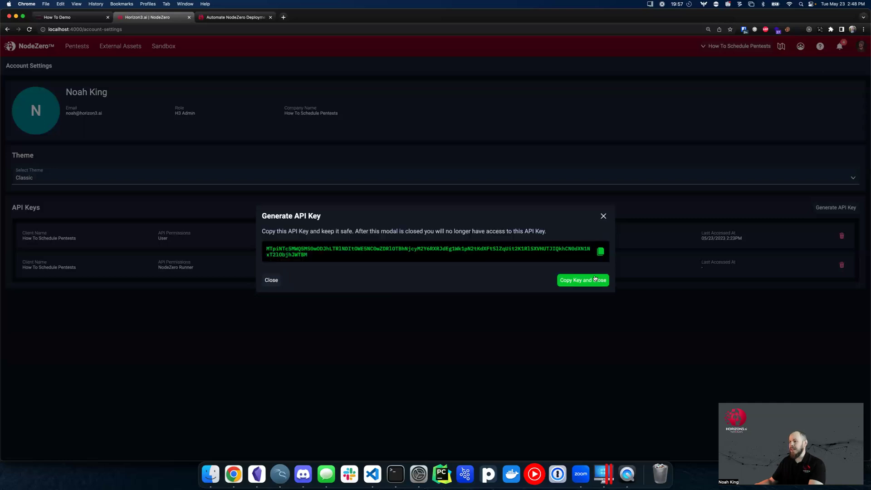
Step: Copy the new Runner API key and revoke the older NodeZero Runner key
{"action": "left_click", "coordinate": [435, 252]}
{"action": "left_click", "coordinate": [598, 282]}
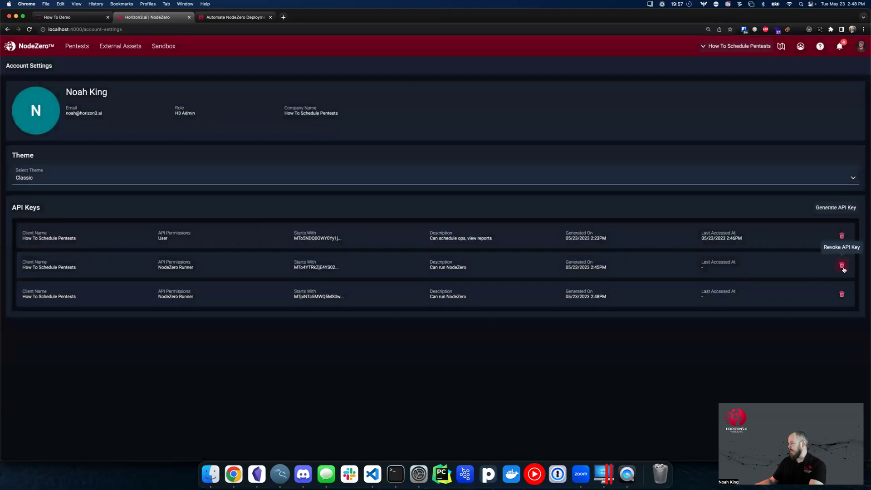
{"action": "left_click", "coordinate": [842, 267]}
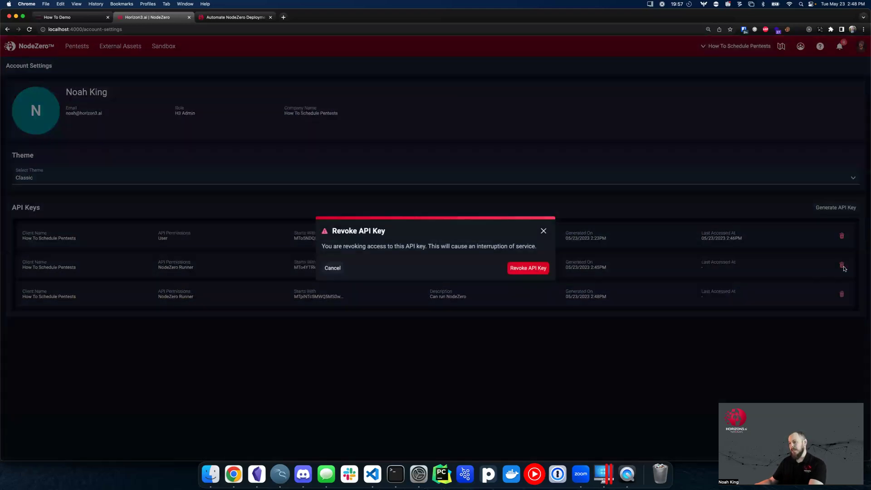
{"action": "left_click", "coordinate": [532, 270]}
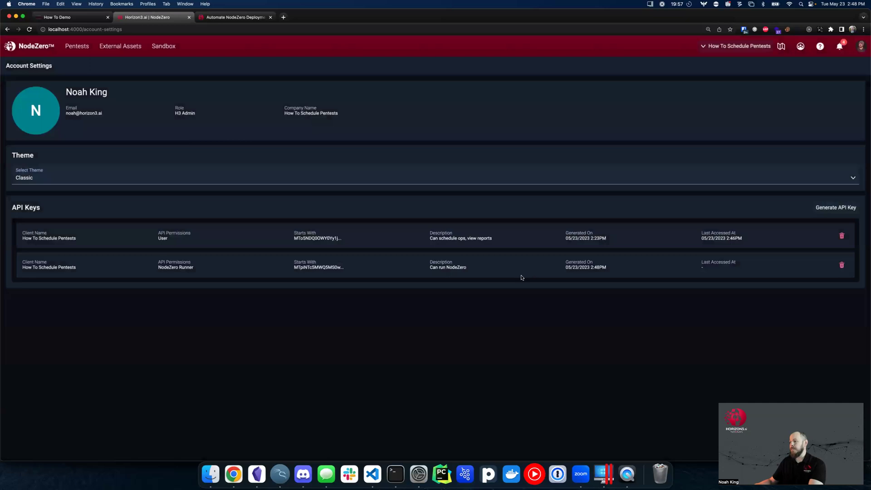
Step: Review the guide's 'Install h3-cli on your Docker Host' step alongside the Ubuntu terminal
{"action": "left_click", "coordinate": [236, 16]}
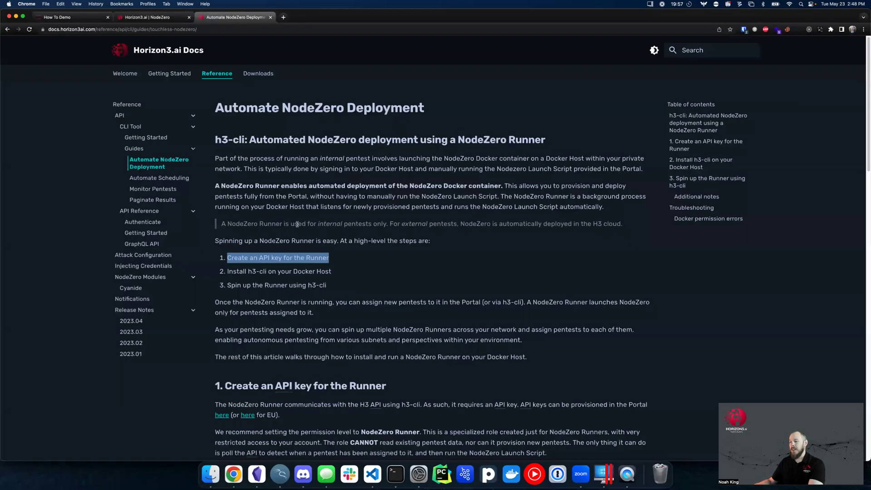
{"action": "left_click_drag", "start_coordinate": [332, 271], "coordinate": [226, 271]}
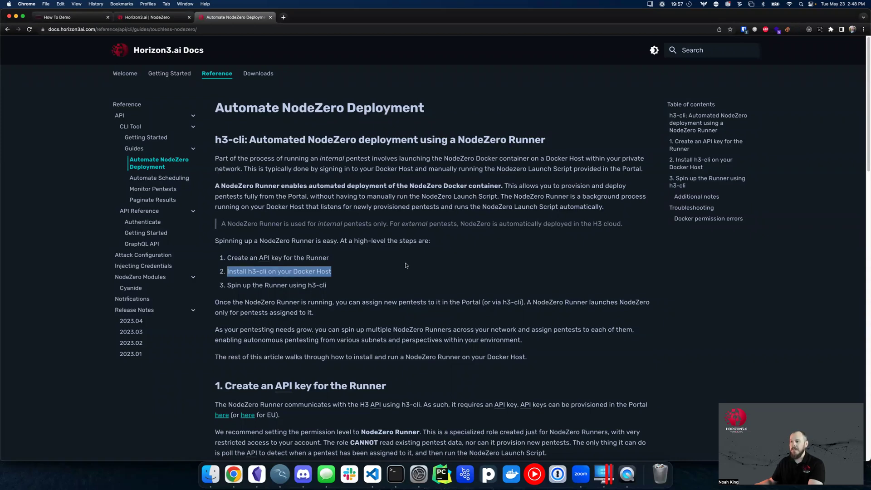
{"action": "left_click", "coordinate": [86, 17]}
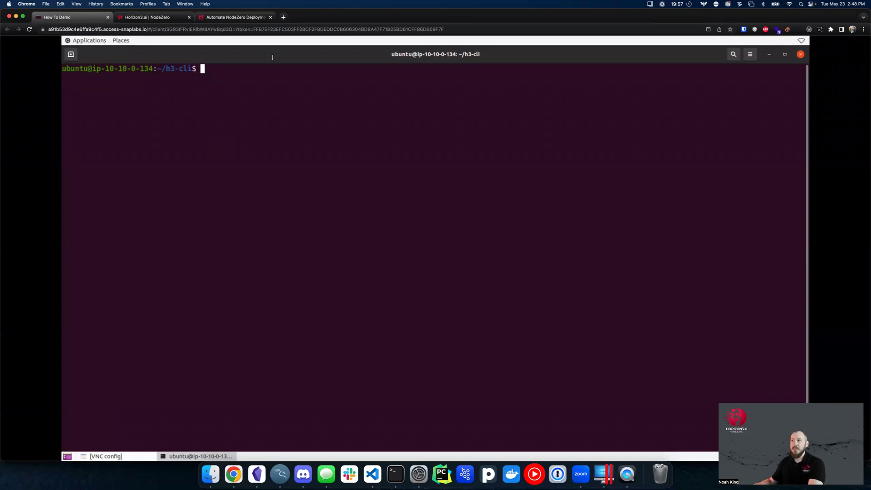
{"action": "left_click", "coordinate": [263, 19]}
Step: Read the git clone and install.sh commands, noting the {your-api-key-here} placeholder, then return to the terminal
{"action": "scroll", "coordinate": [335, 176], "scroll_direction": "down", "scroll_amount": 5}
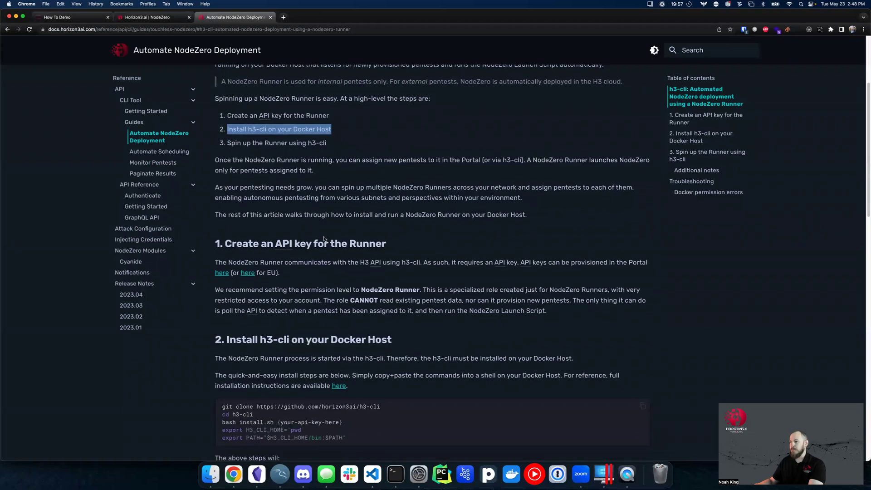
{"action": "scroll", "coordinate": [354, 178], "scroll_direction": "down", "scroll_amount": 2}
{"action": "scroll", "coordinate": [363, 177], "scroll_direction": "down", "scroll_amount": 5}
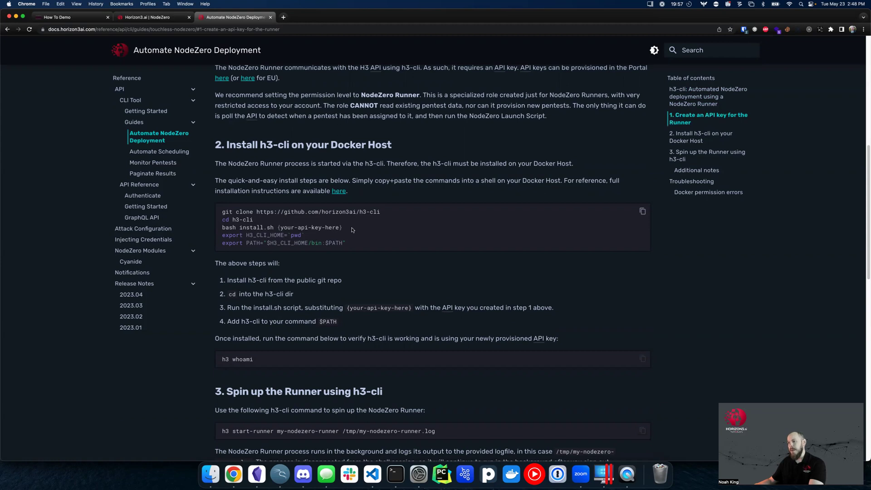
{"action": "left_click_drag", "start_coordinate": [343, 228], "coordinate": [278, 229]}
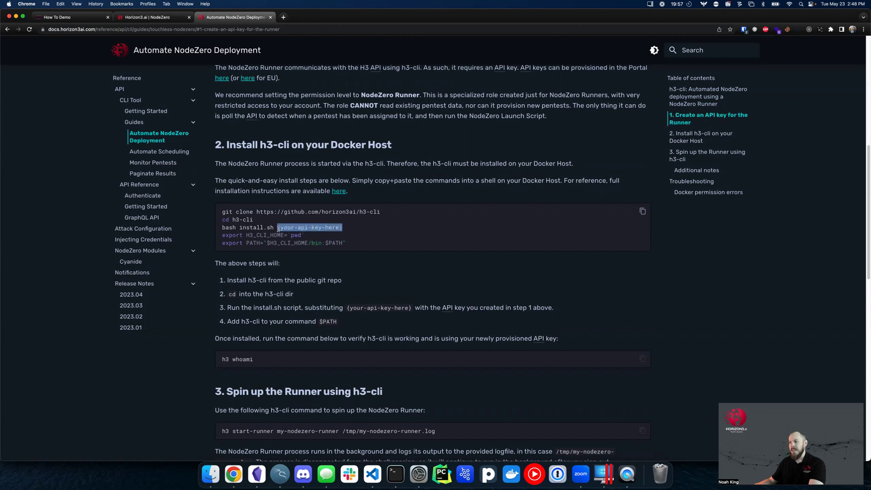
{"action": "left_click", "coordinate": [369, 241]}
{"action": "scroll", "coordinate": [369, 241], "scroll_direction": "down", "scroll_amount": 1}
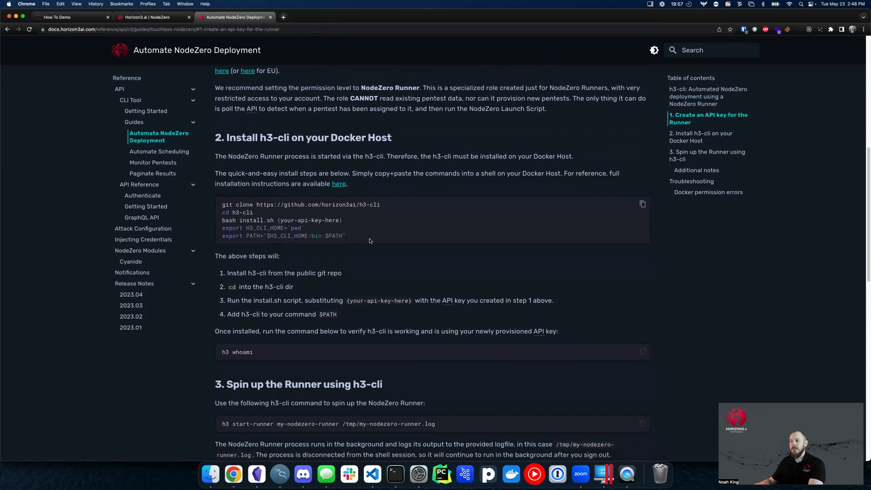
{"action": "left_click", "coordinate": [93, 18]}
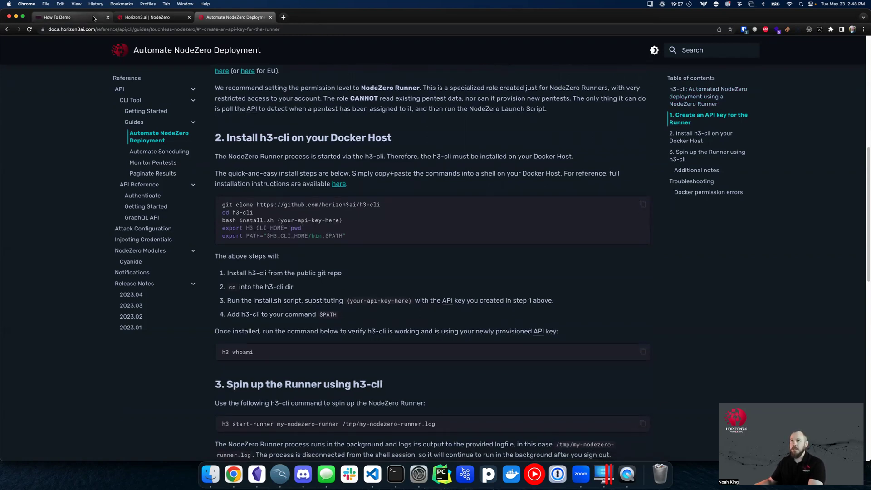
Step: Run h3 to print its usage help and locate the hello-world command
{"action": "type", "text": "h3"}
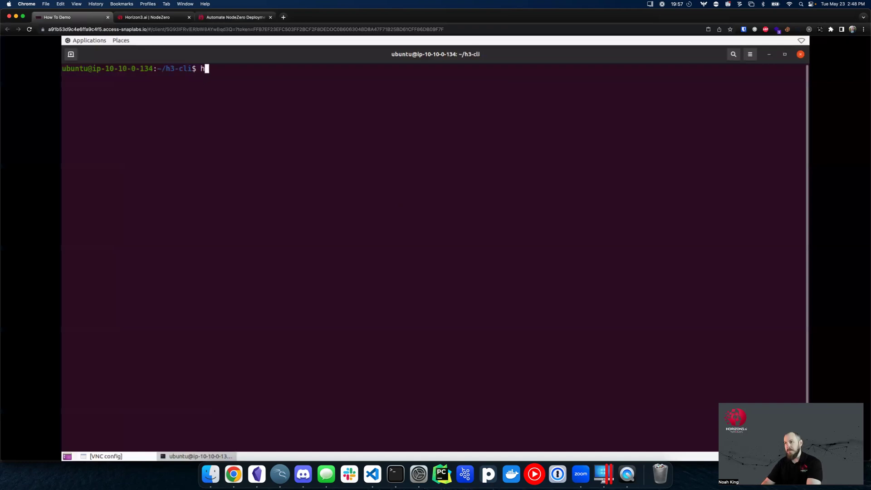
{"action": "key", "text": "Return"}
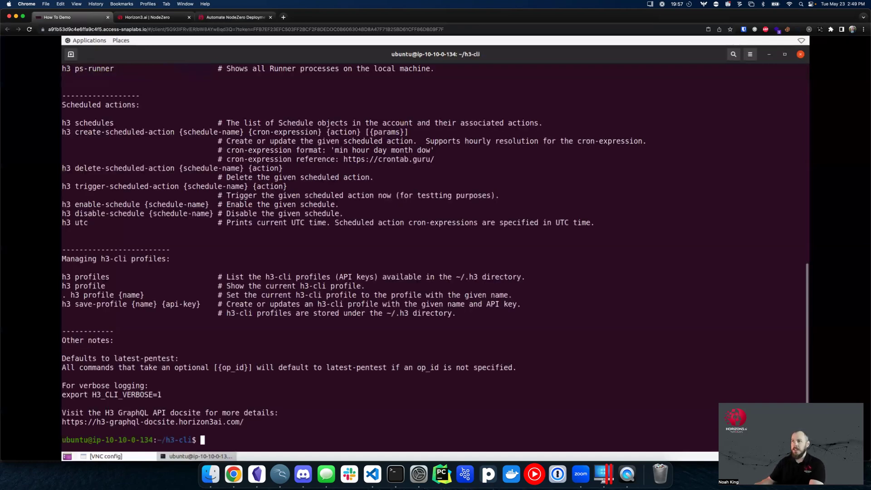
{"action": "scroll", "coordinate": [270, 222], "scroll_direction": "up", "scroll_amount": 15}
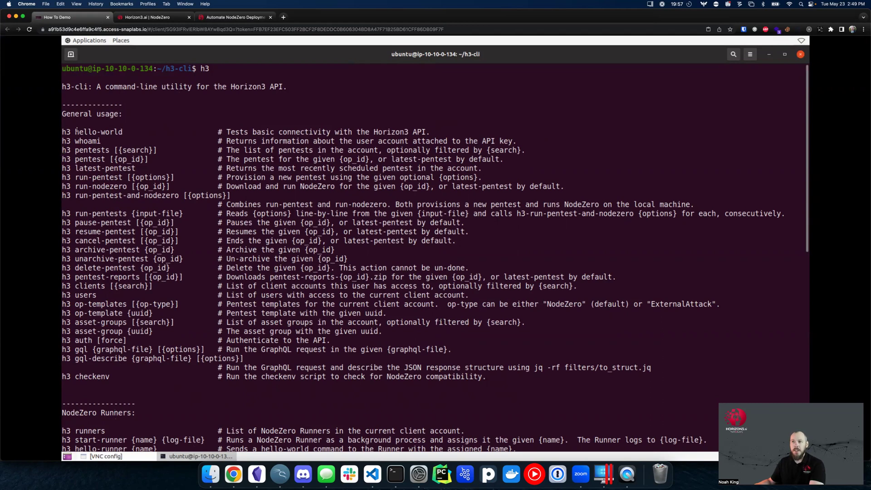
{"action": "left_click_drag", "start_coordinate": [64, 131], "coordinate": [122, 132]}
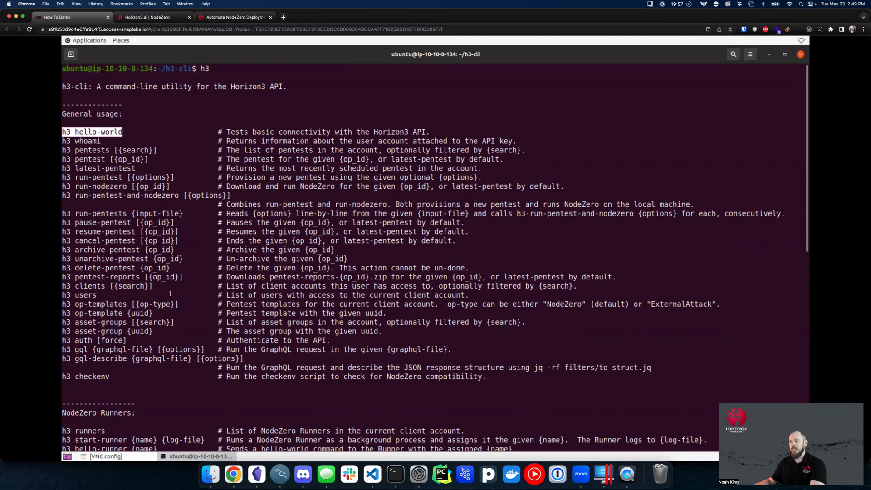
Step: Review the NodeZero Runners commands and run 'h3 runners', which reports no Runners
{"action": "scroll", "coordinate": [124, 318], "scroll_direction": "down", "scroll_amount": 3}
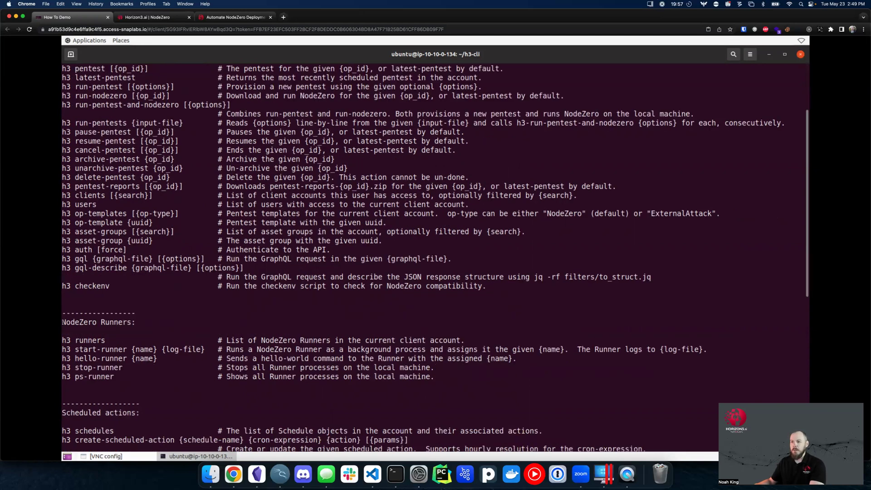
{"action": "left_click_drag", "start_coordinate": [83, 322], "coordinate": [465, 377]}
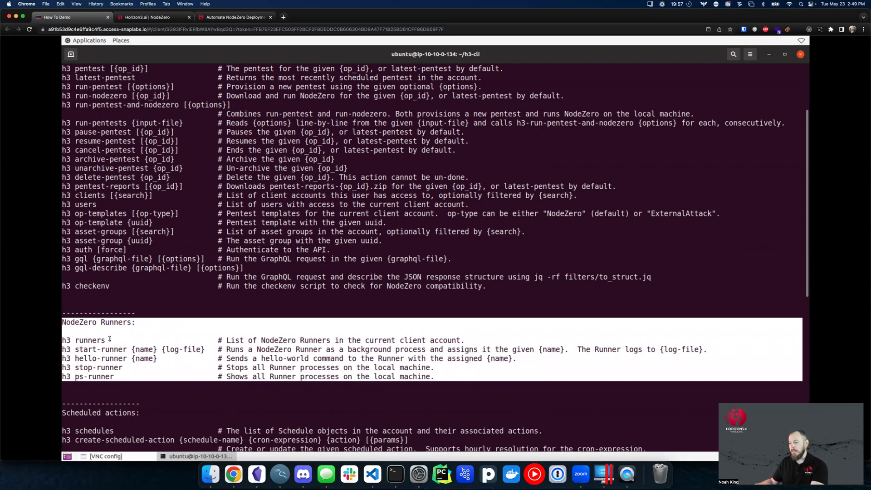
{"action": "left_click", "coordinate": [145, 341]}
{"action": "scroll", "coordinate": [245, 329], "scroll_direction": "down", "scroll_amount": 5}
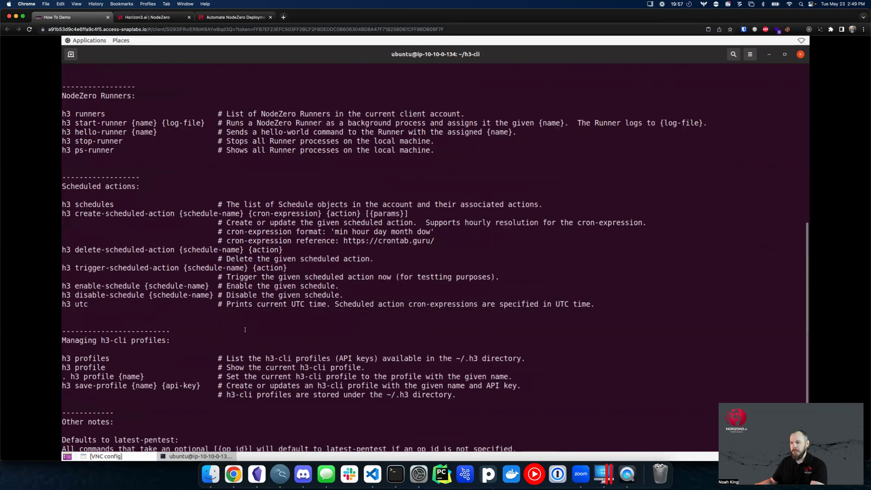
{"action": "type", "text": "h3 runners"}
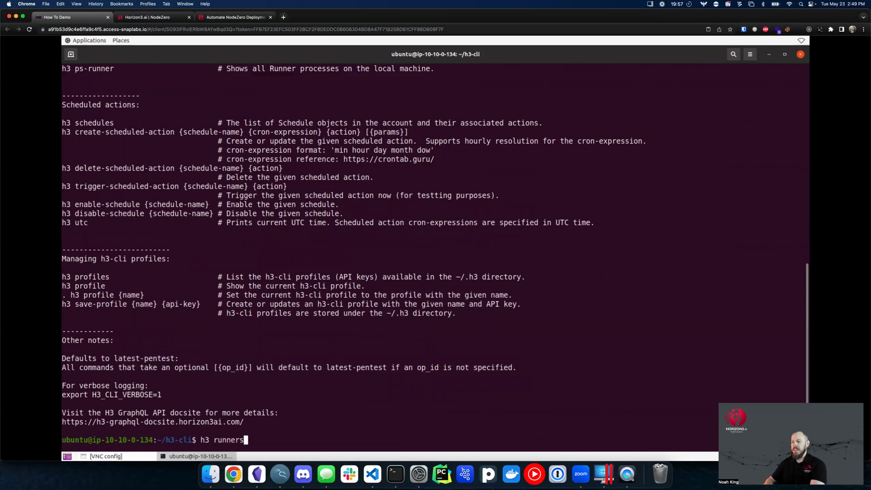
{"action": "key", "text": "Return"}
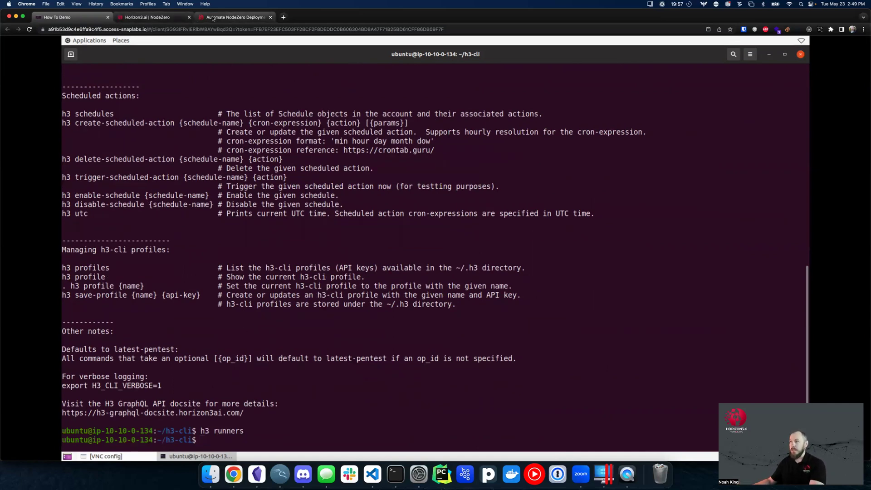
Step: Copy 'h3 start-runner my-nodezero-runner /tmp/my-nodezero-runner.log' from the guide's section 3
{"action": "left_click", "coordinate": [235, 17]}
{"action": "scroll", "coordinate": [297, 196], "scroll_direction": "down", "scroll_amount": 5}
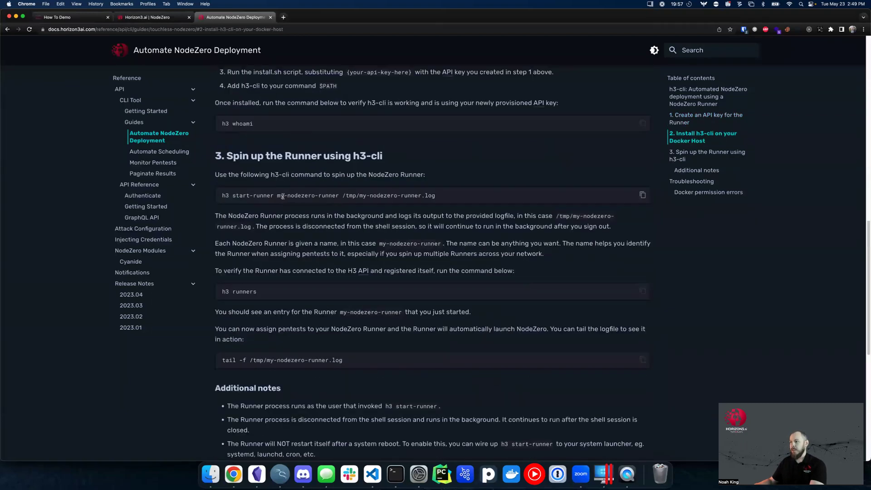
{"action": "triple_click", "coordinate": [283, 196]}
{"action": "right_click", "coordinate": [301, 199]}
{"action": "left_click", "coordinate": [305, 212]}
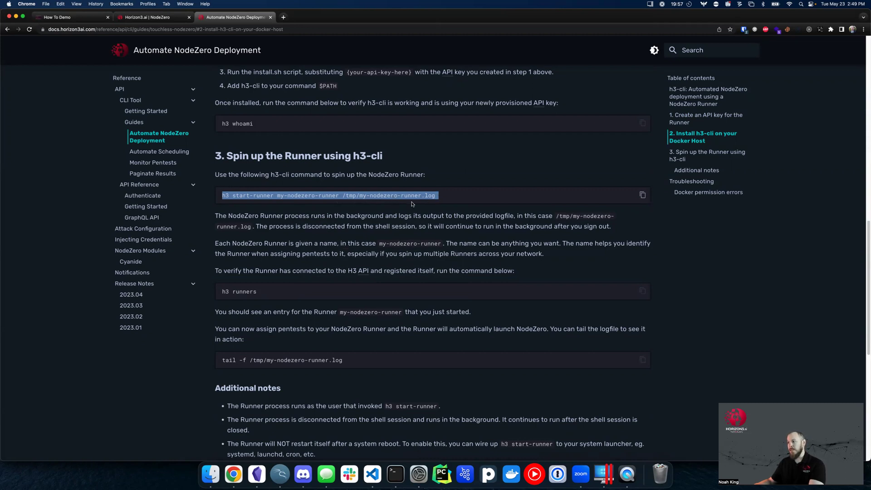
{"action": "left_click", "coordinate": [145, 19]}
Step: Paste and run the h3 start-runner my-nodezero-runner command in the Ubuntu terminal
{"action": "left_click", "coordinate": [78, 17]}
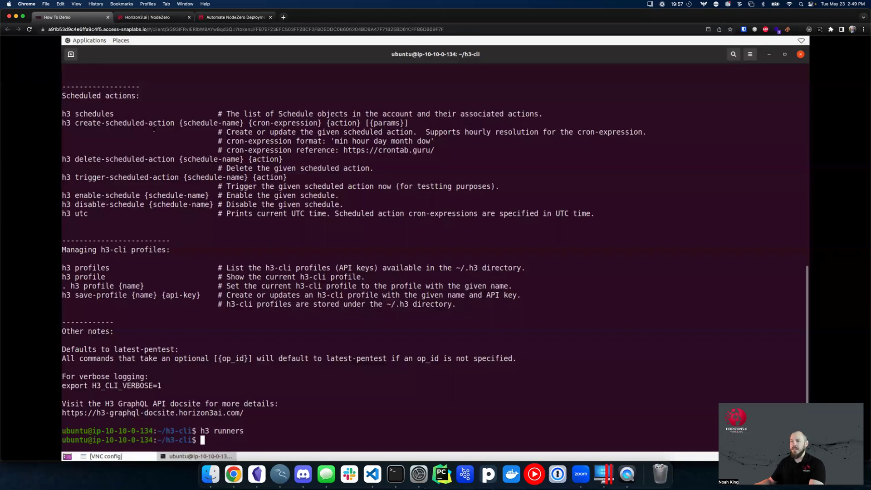
{"action": "scroll", "coordinate": [169, 196], "scroll_direction": "up", "scroll_amount": 2}
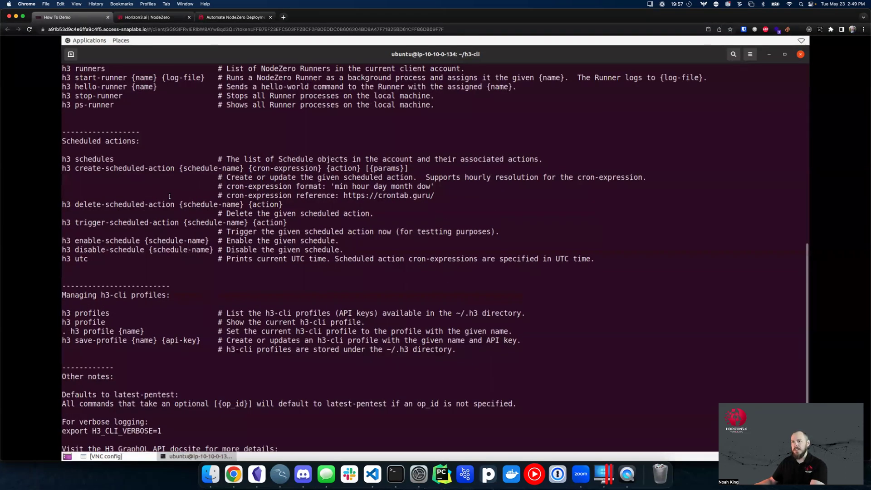
{"action": "scroll", "coordinate": [169, 196], "scroll_direction": "up", "scroll_amount": 8}
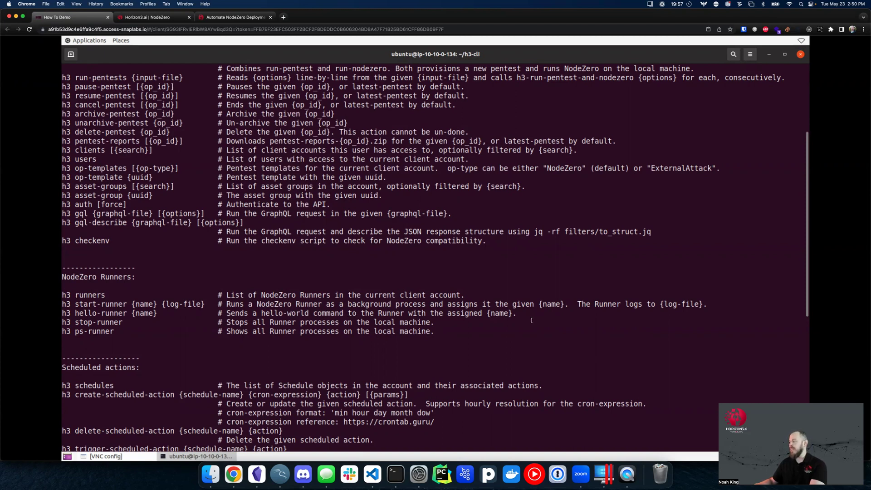
{"action": "scroll", "coordinate": [531, 320], "scroll_direction": "down", "scroll_amount": 3}
{"action": "scroll", "coordinate": [452, 306], "scroll_direction": "down", "scroll_amount": 6}
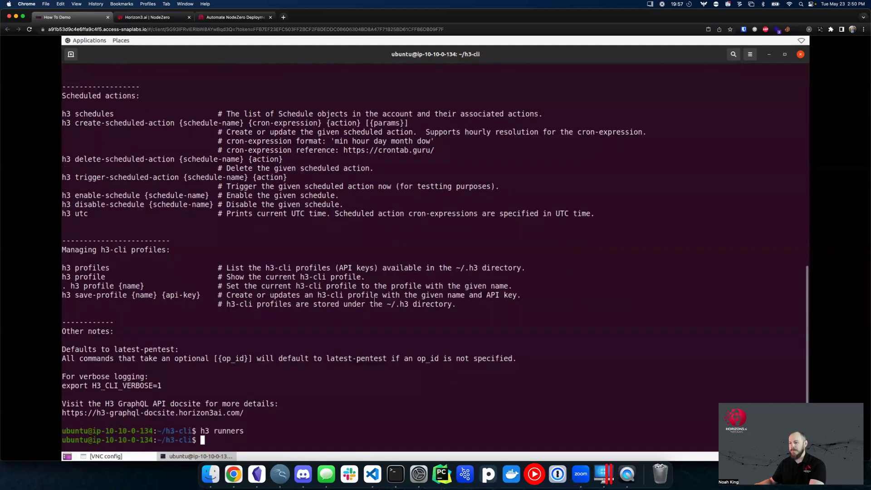
{"action": "right_click", "coordinate": [370, 302]}
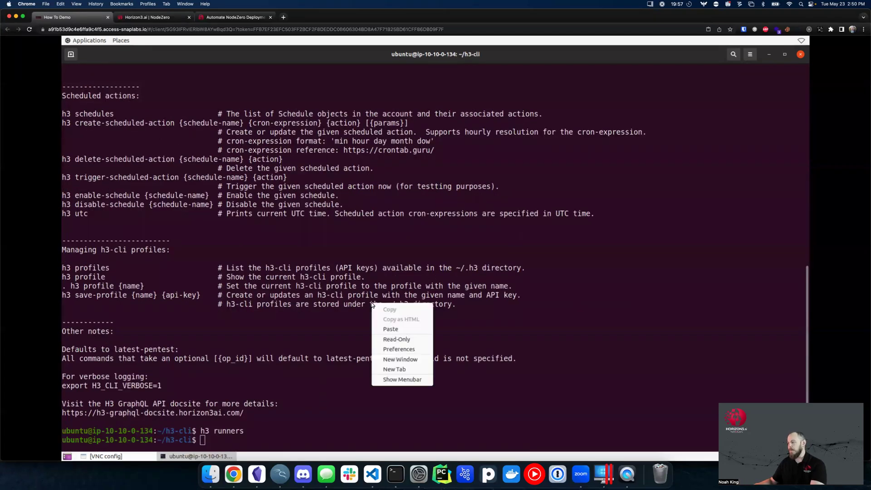
{"action": "left_click", "coordinate": [381, 328]}
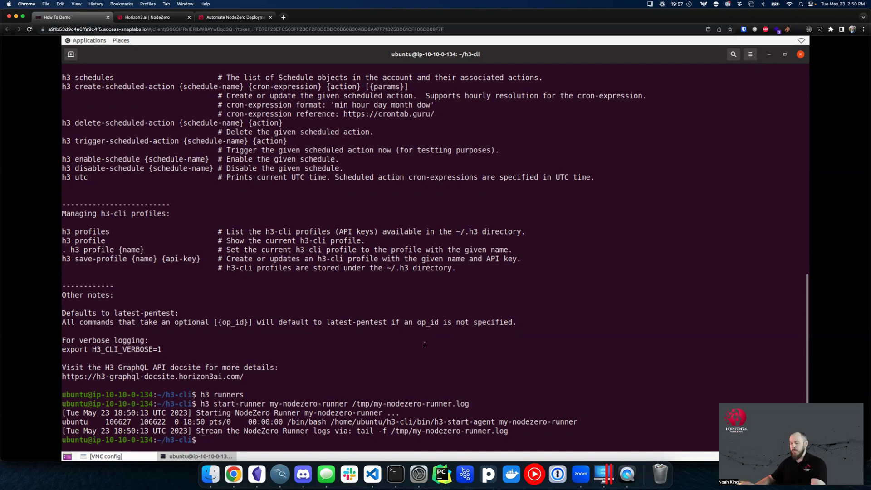
Step: Follow /tmp/my-nodezero-runner.log with tail -f until it shows 'NodeZero Runner started.'
{"action": "type", "text": "tail -f "}
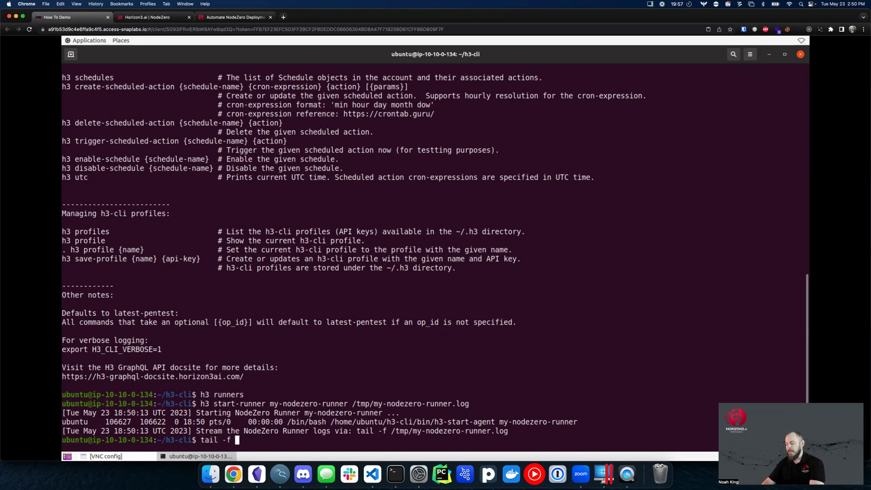
{"action": "type", "text": "/tmp/my"}
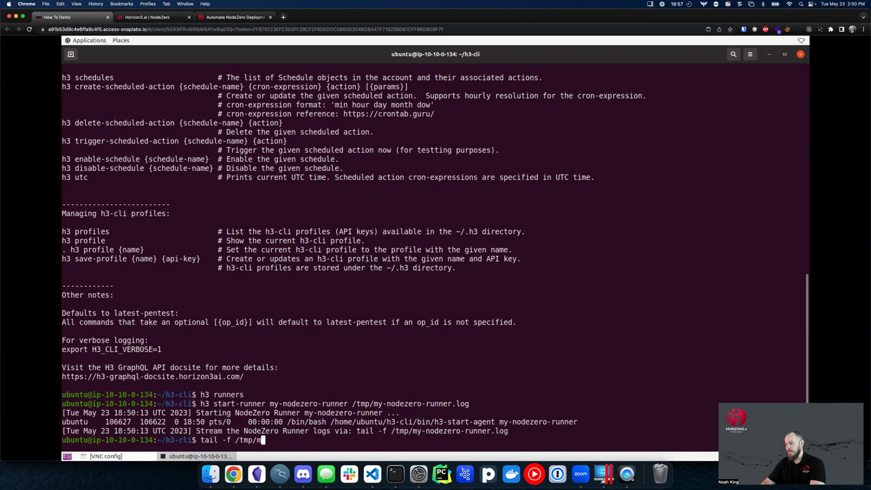
{"action": "key", "text": "Tab"}
{"action": "key", "text": "Return"}
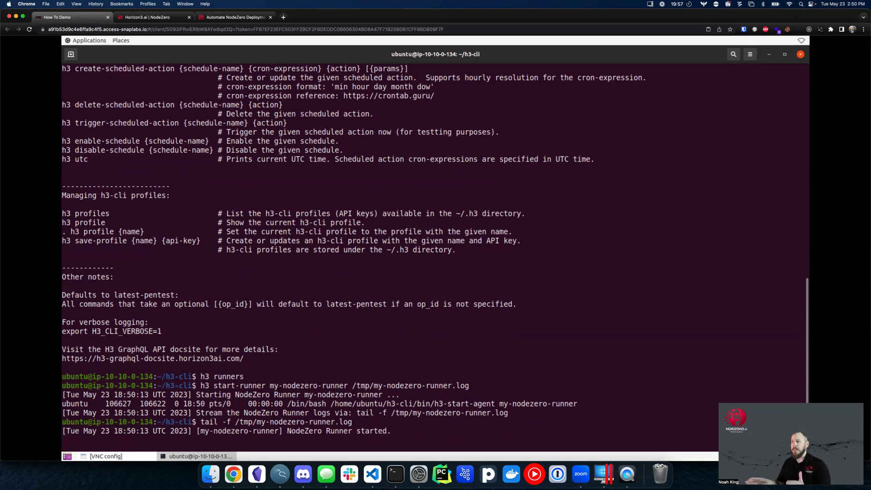
Step: Check that a new internal pentest's Runner list offers my-nodezero-runner, then close the wizard
{"action": "left_click", "coordinate": [170, 19]}
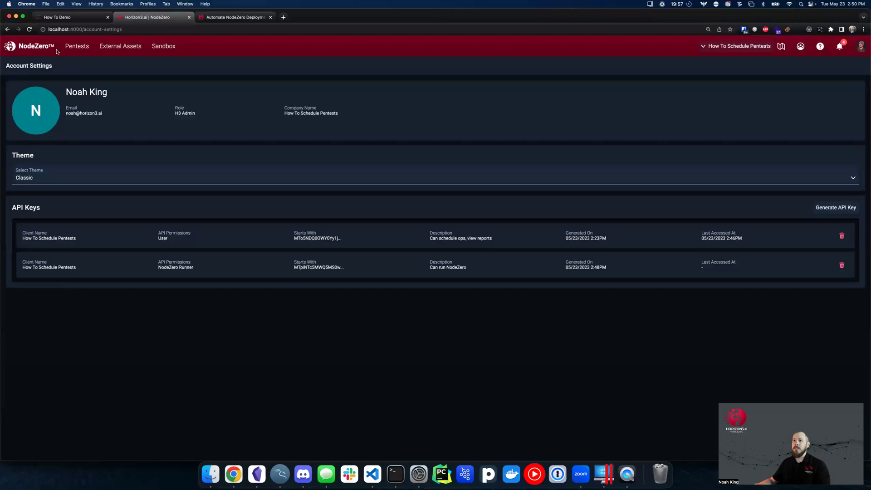
{"action": "left_click", "coordinate": [75, 47]}
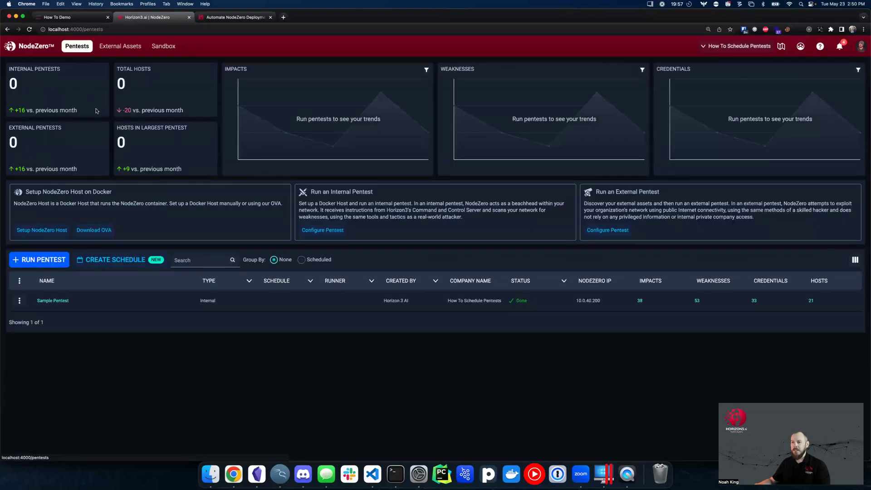
{"action": "left_click", "coordinate": [51, 259]}
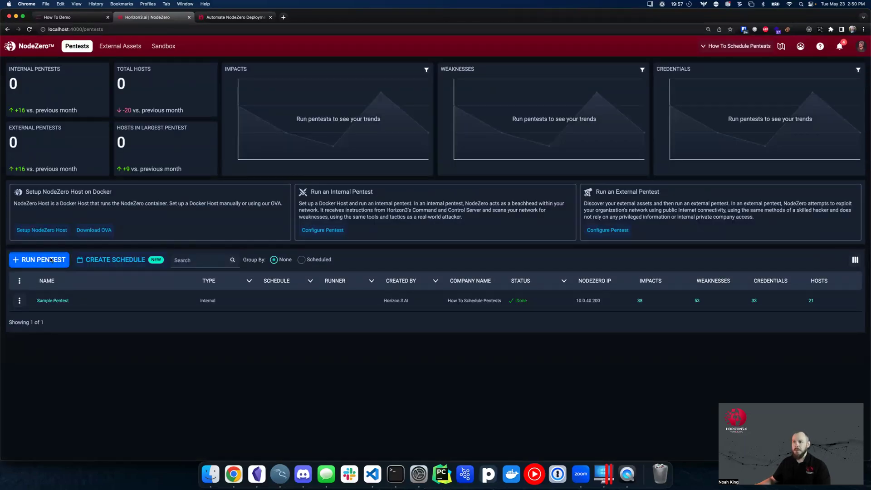
{"action": "left_click", "coordinate": [274, 175]}
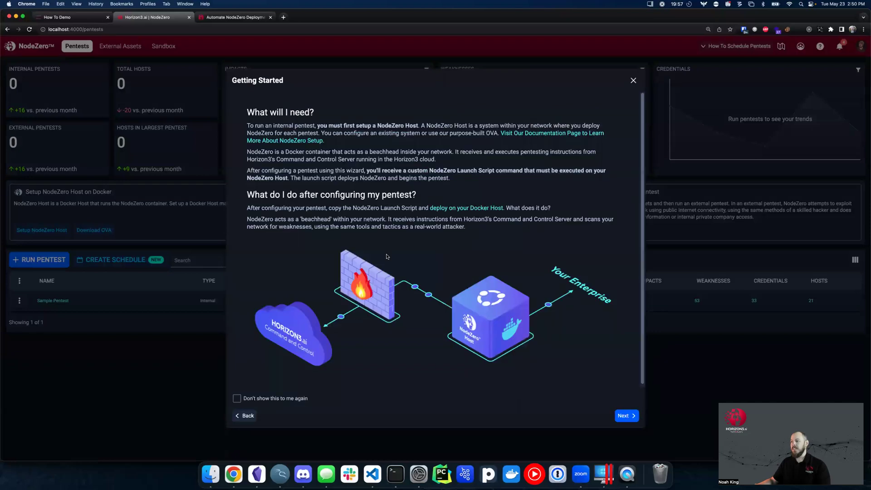
{"action": "left_click", "coordinate": [624, 416]}
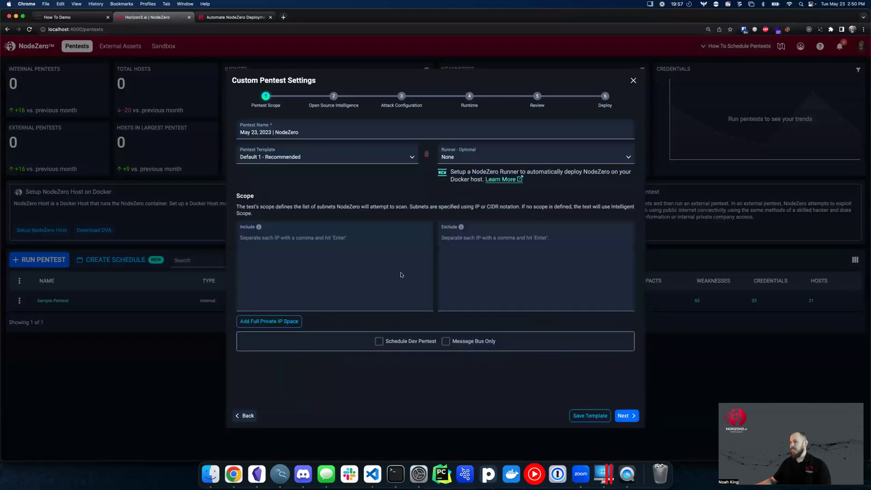
{"action": "left_click", "coordinate": [475, 158]}
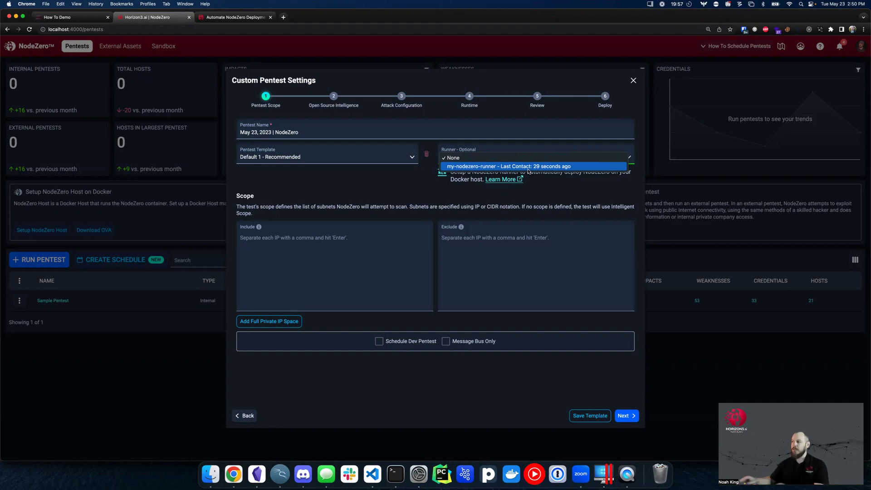
{"action": "left_click", "coordinate": [633, 81]}
{"action": "left_click", "coordinate": [633, 81]}
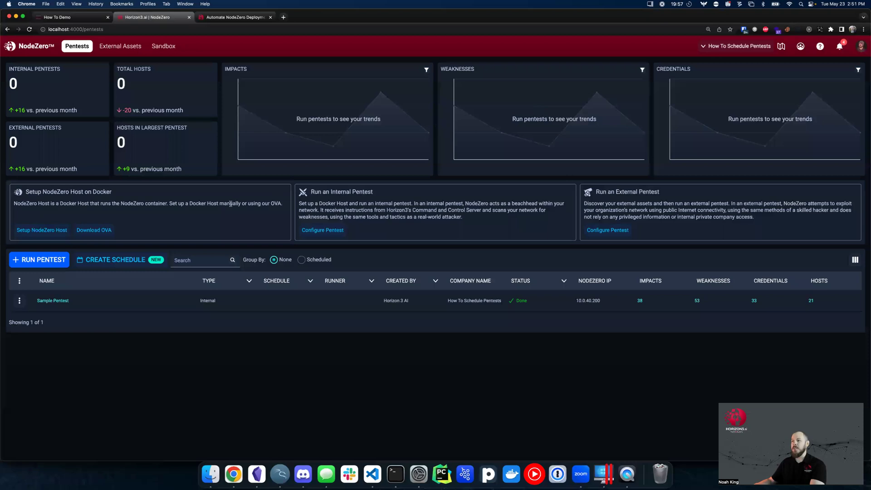
{"action": "left_click", "coordinate": [140, 258]}
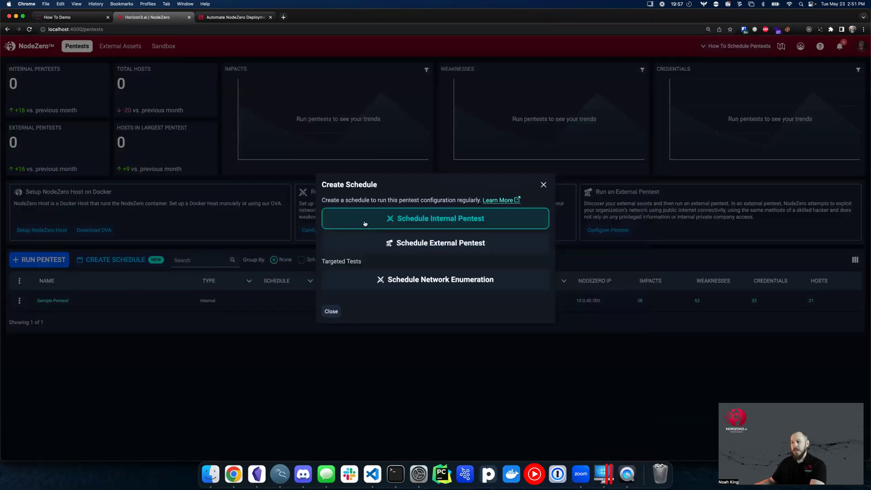
{"action": "left_click", "coordinate": [365, 221]}
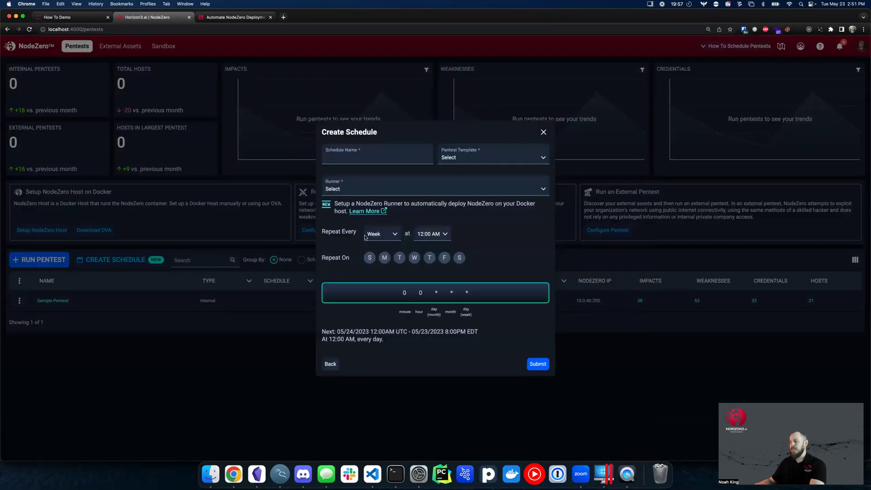
{"action": "left_click", "coordinate": [412, 190]}
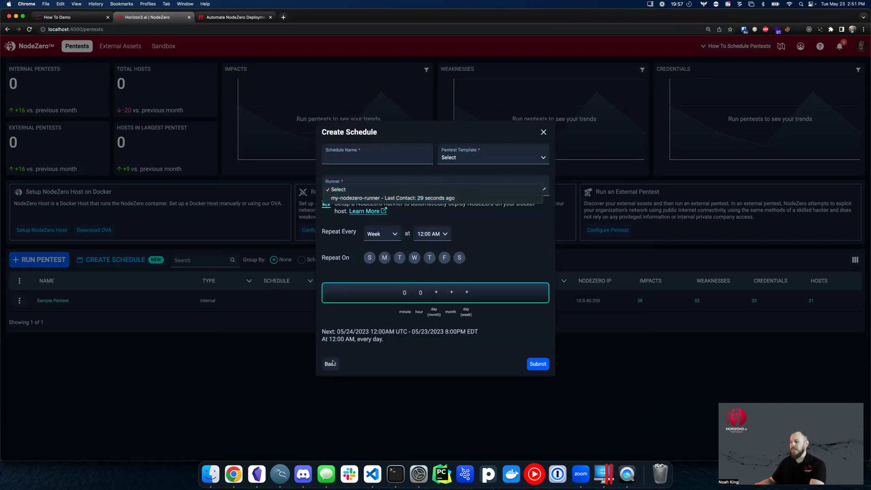
{"action": "left_click", "coordinate": [543, 134]}
{"action": "left_click", "coordinate": [544, 132]}
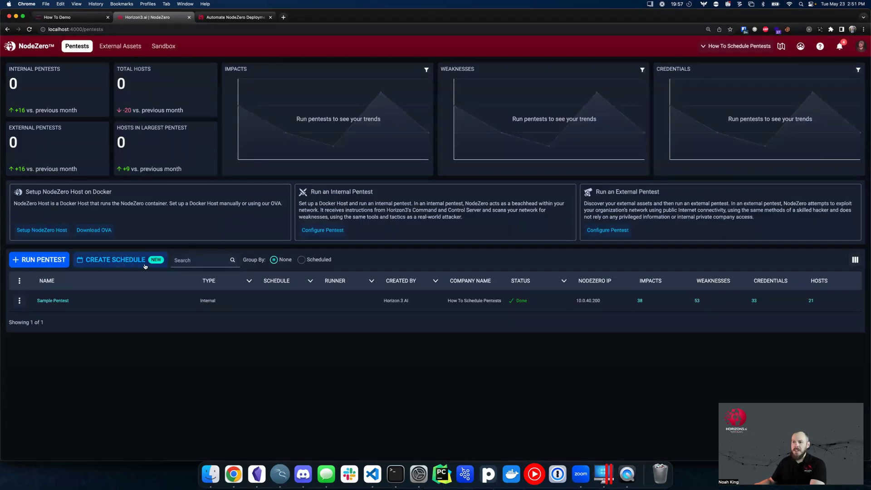
Step: Create an internal pentest using my-nodezero-runner and advance to Open Source Intelligence
{"action": "left_click", "coordinate": [59, 264]}
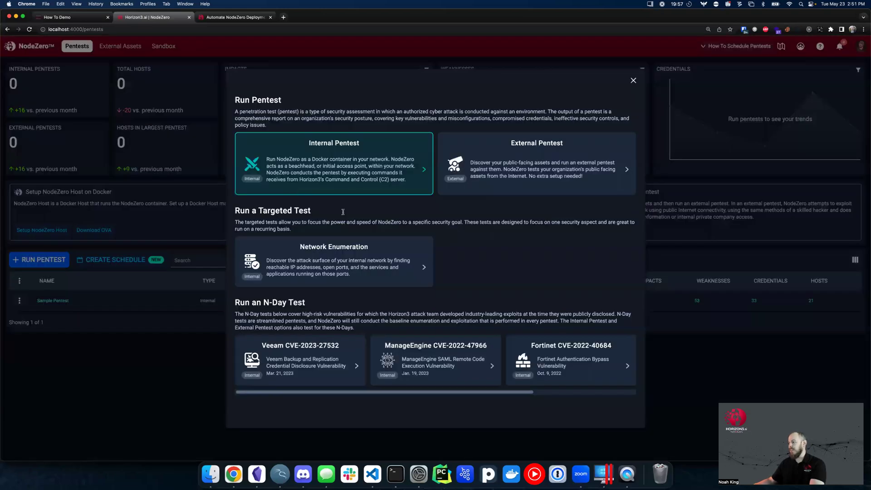
{"action": "left_click", "coordinate": [293, 192]}
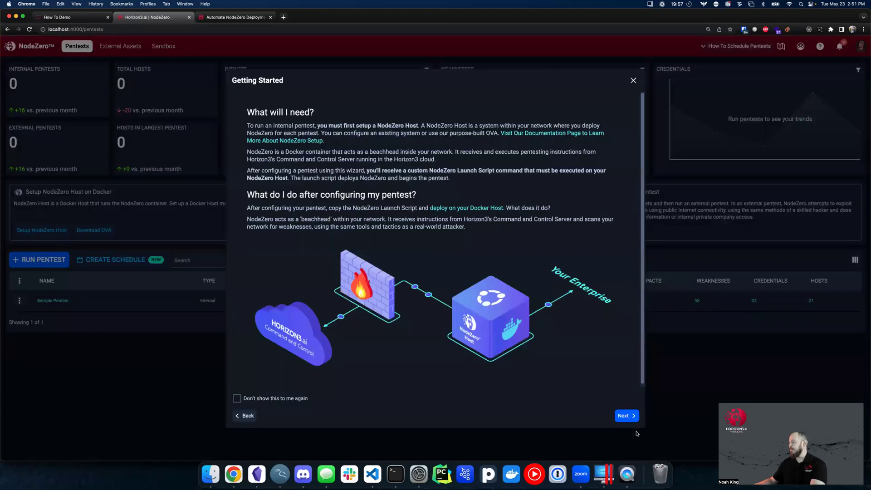
{"action": "left_click", "coordinate": [626, 416]}
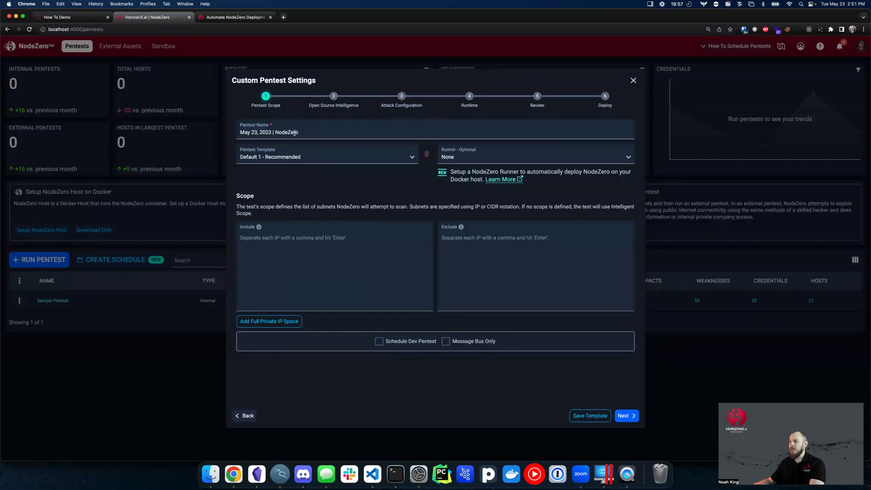
{"action": "left_click", "coordinate": [467, 158]}
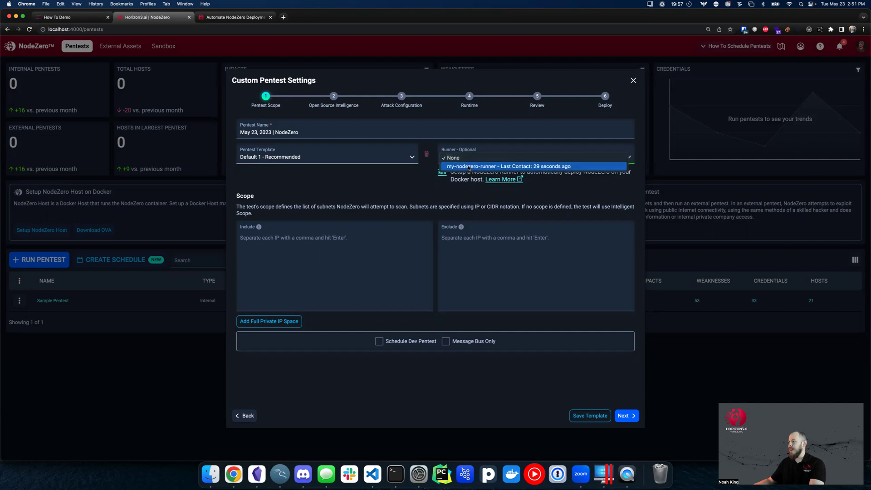
{"action": "left_click", "coordinate": [468, 167]}
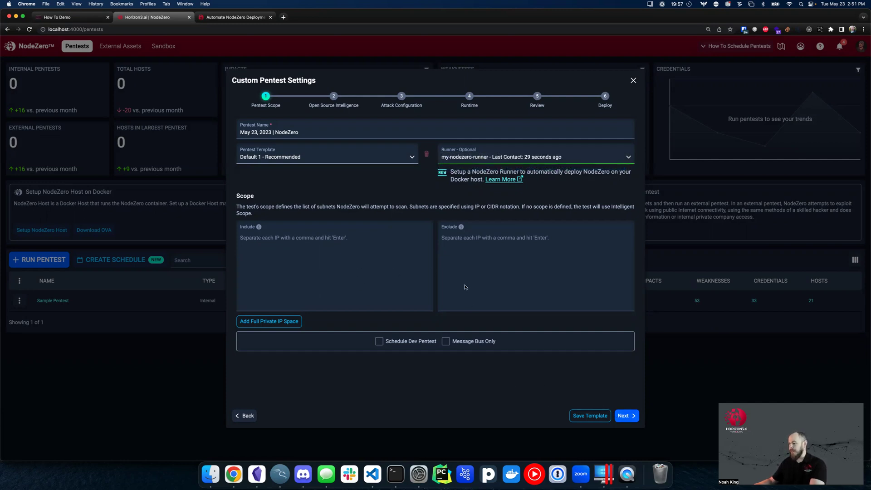
{"action": "left_click", "coordinate": [621, 416]}
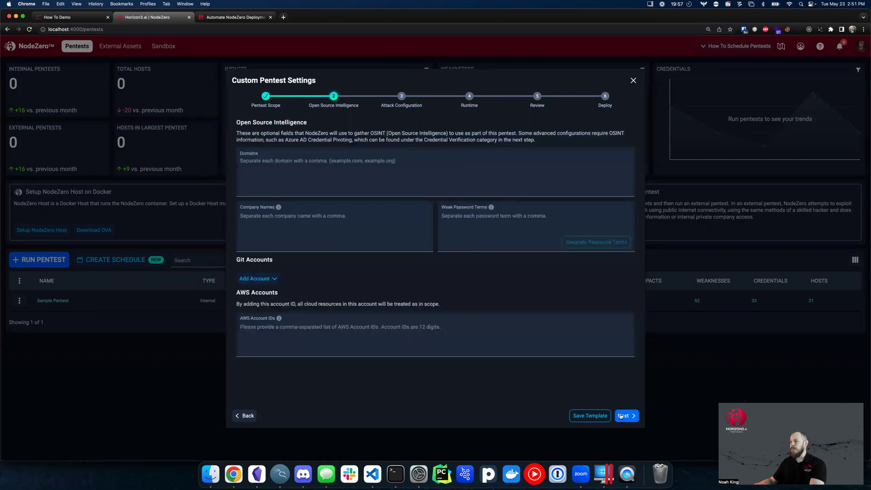
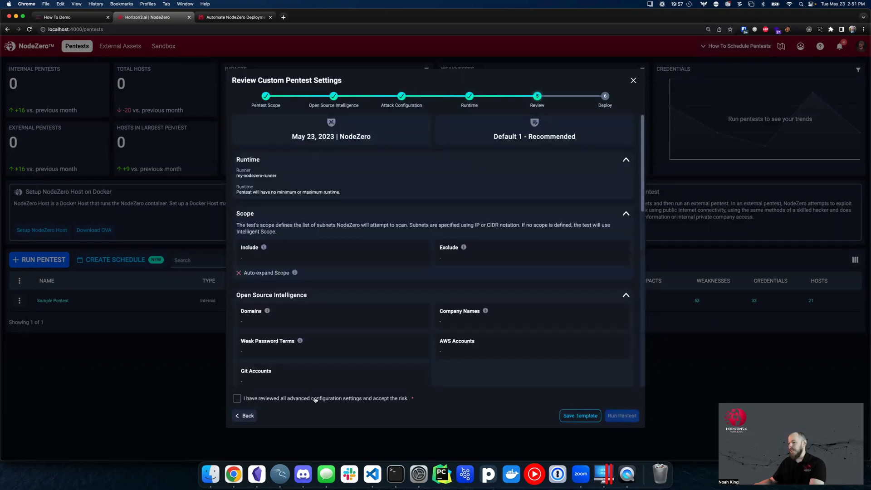
Step: Accept the risk acknowledgement, run the custom pentest on my-nodezero-runner, and copy its one-time curl command
{"action": "left_click", "coordinate": [383, 402]}
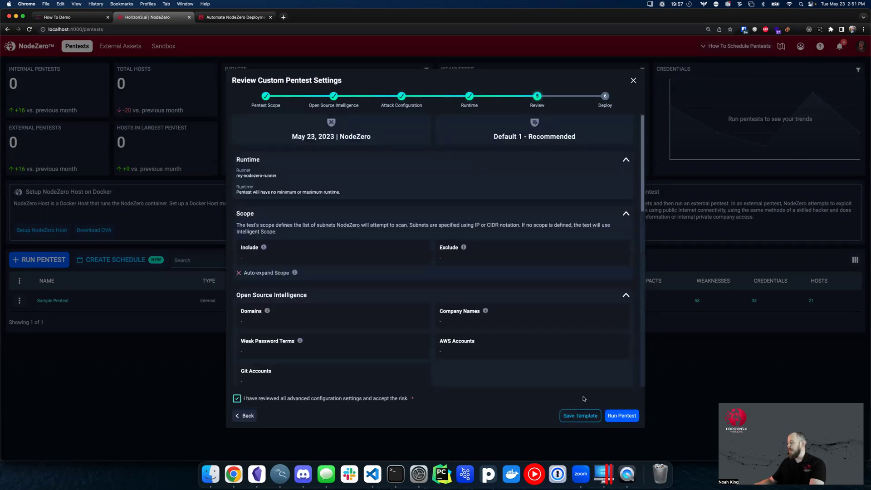
{"action": "left_click", "coordinate": [620, 416]}
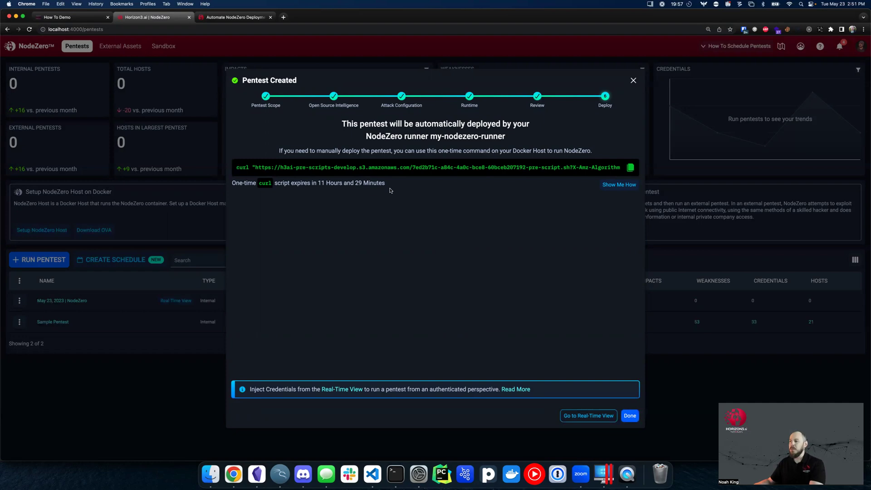
{"action": "left_click", "coordinate": [374, 170]}
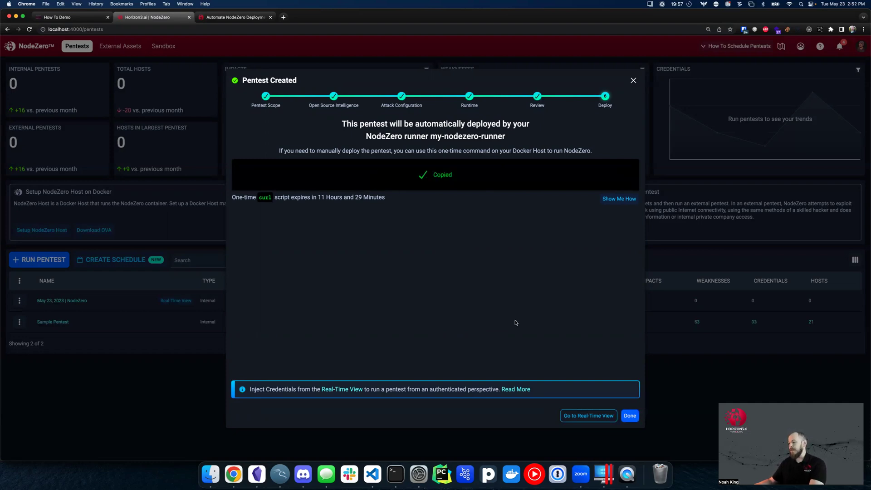
{"action": "left_click", "coordinate": [630, 416]}
{"action": "left_click", "coordinate": [91, 19]}
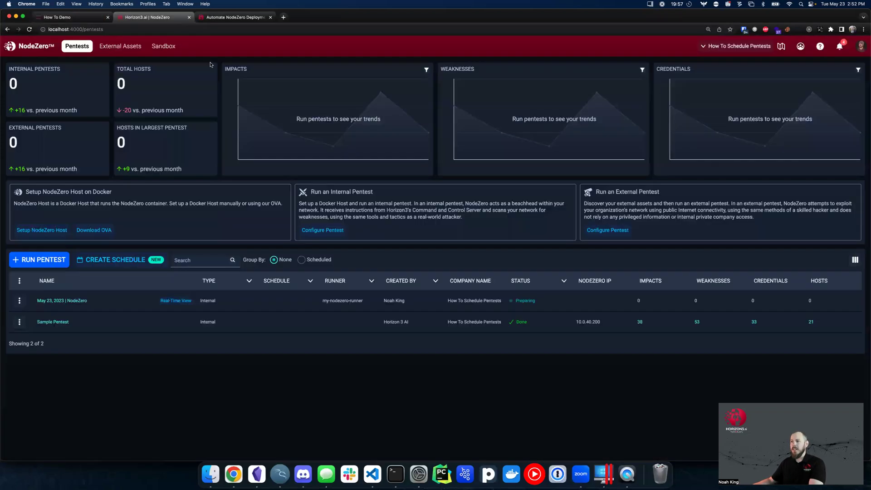
Step: After confirming the log reads 'NodeZero Runner started', go back to the Horizon3.ai | NodeZero tab
{"action": "left_click", "coordinate": [181, 18]}
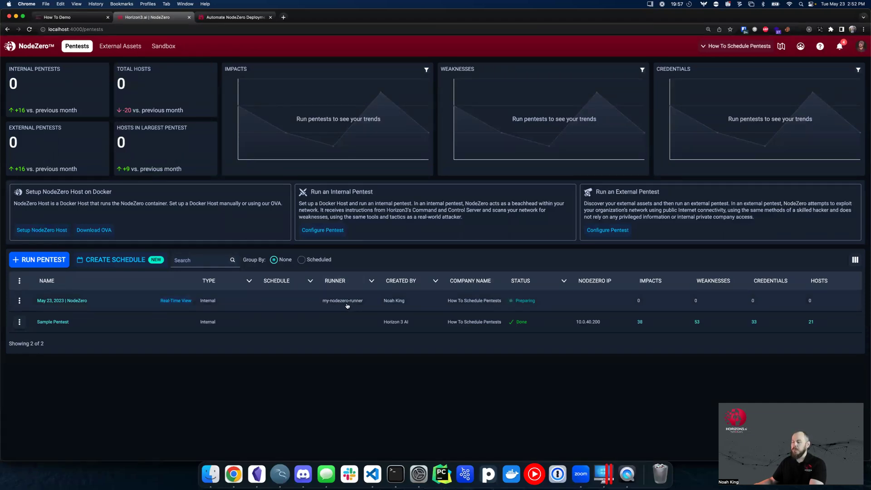
Step: Sort the pentests by the Runner column ascending, then show the visible-columns list
{"action": "left_click", "coordinate": [373, 285]}
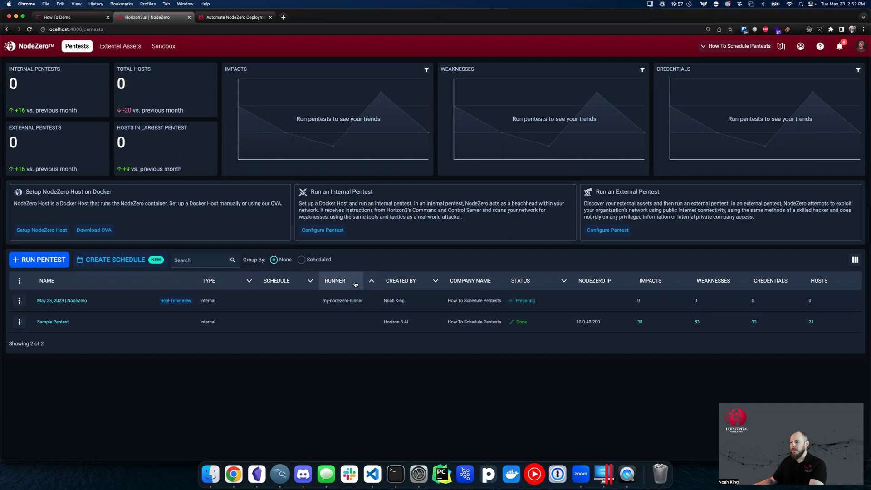
{"action": "left_click", "coordinate": [856, 260]}
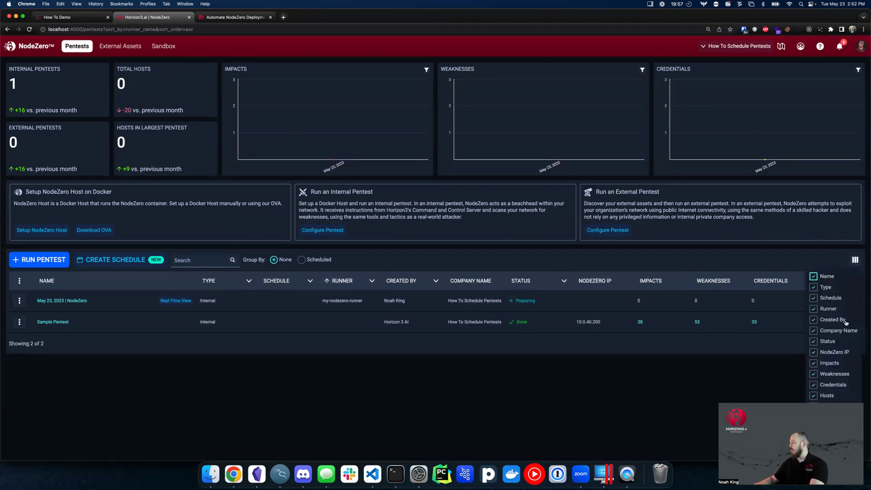